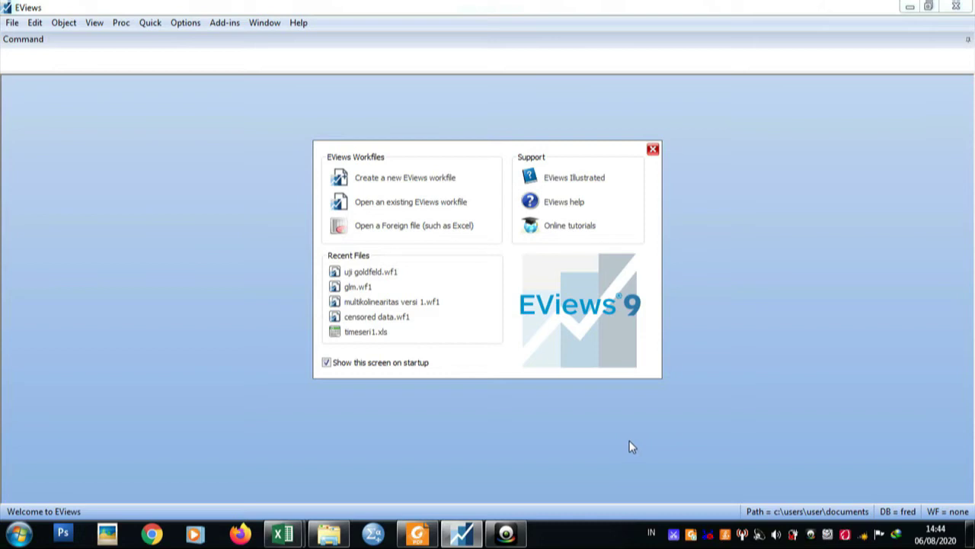
Review the yearly data table in the Data 1.xlsx workbook in Excel and return to EViews.
mouse_move(283, 529)
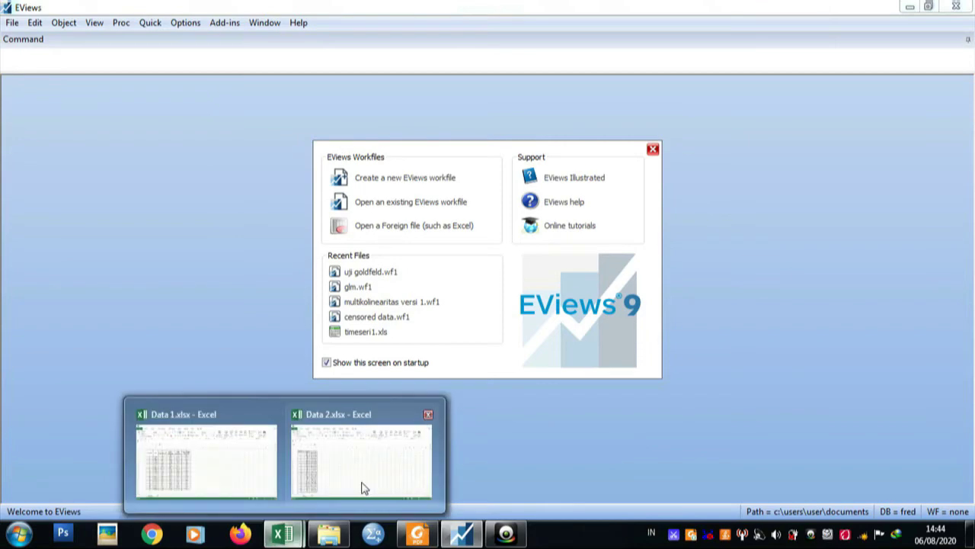
click(238, 471)
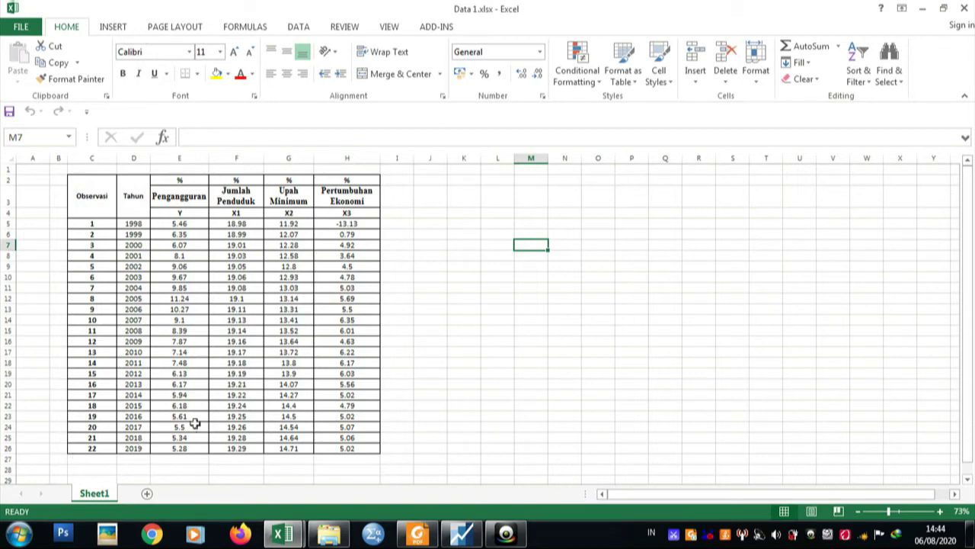
click(466, 535)
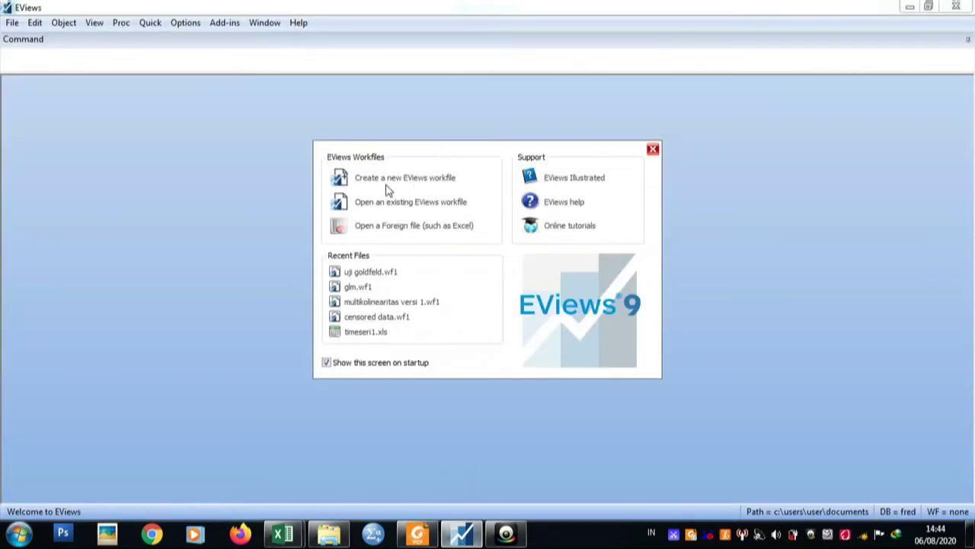
Create a new workfile with dated regular annual frequency, running from 1998 to 2019 as in the Data 1.xlsx table.
click(424, 179)
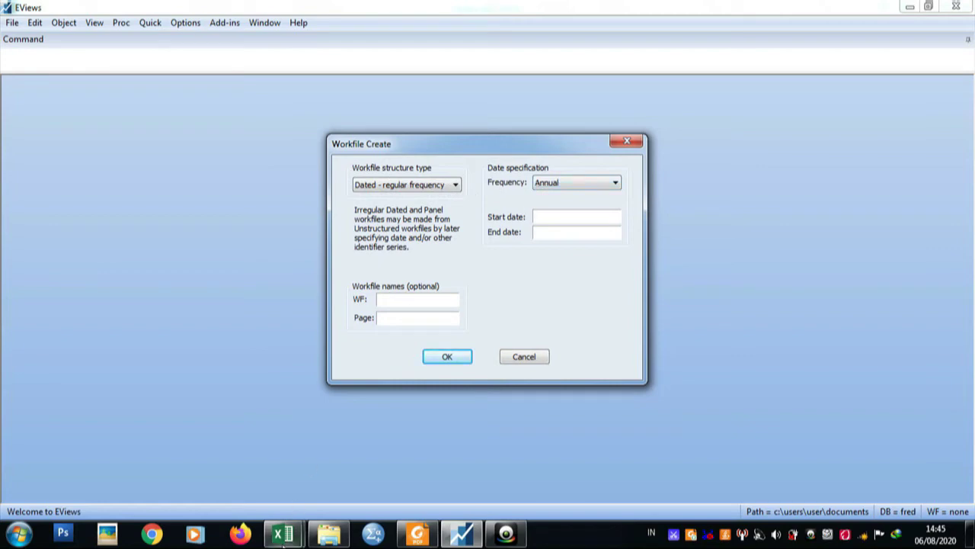
mouse_move(284, 533)
click(228, 477)
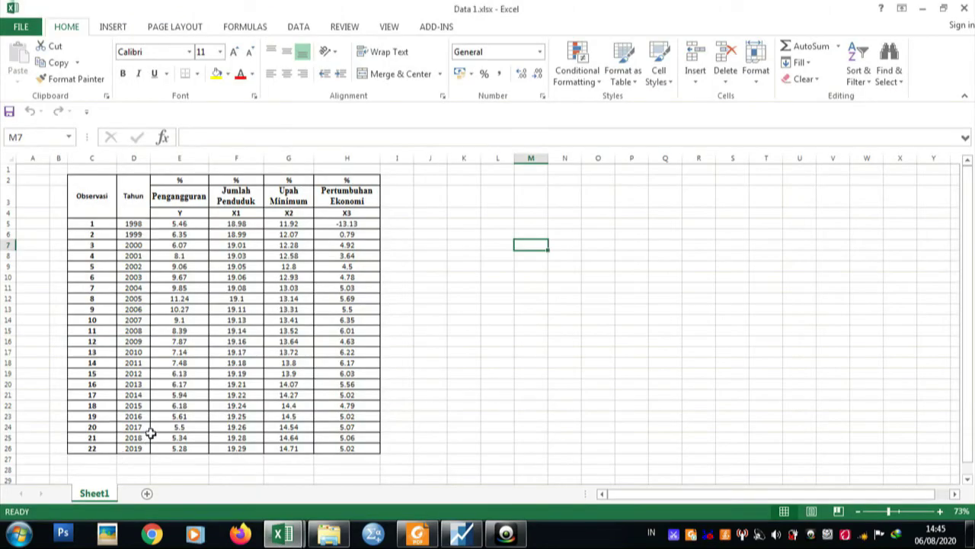
click(451, 538)
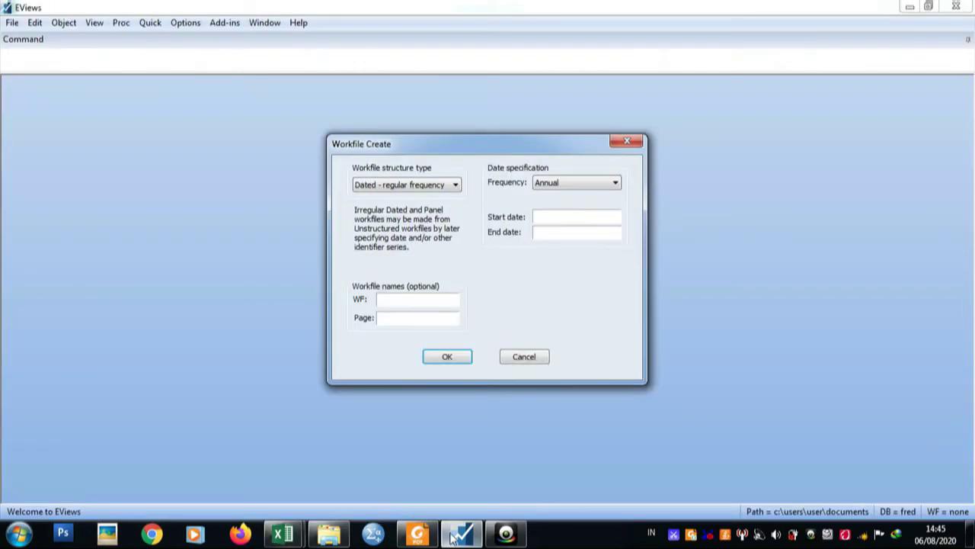
click(562, 217)
text(1998)
text(20)
text(19)
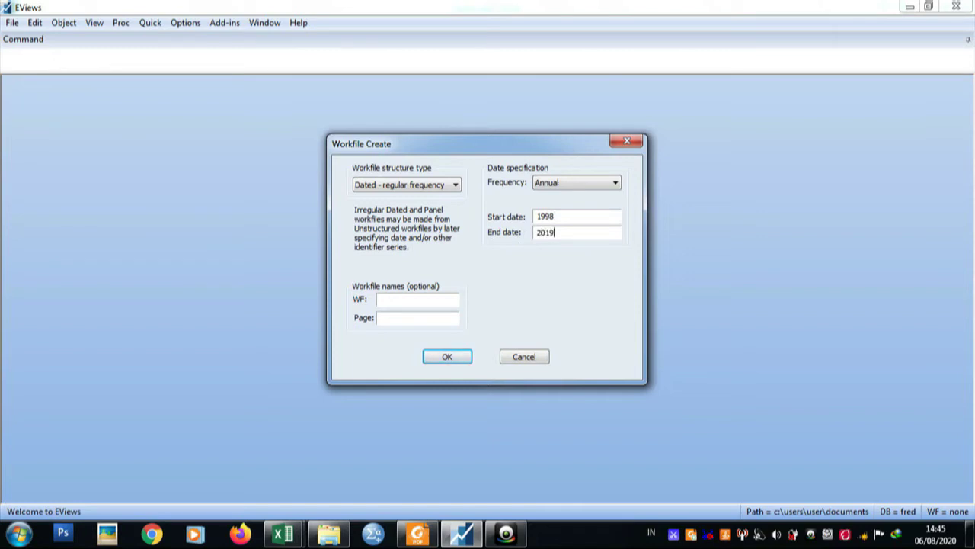
click(455, 356)
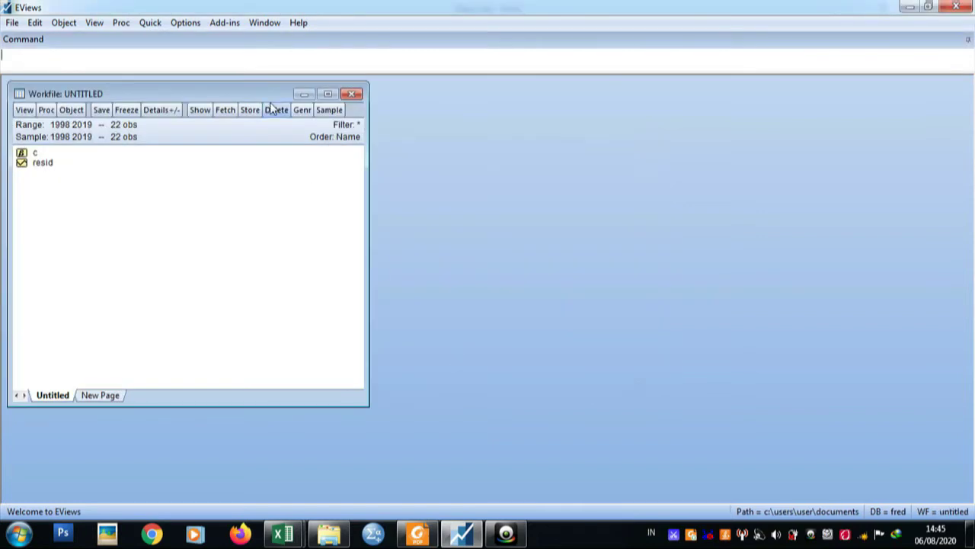
Open an empty group for editing series and bring its series name row into view.
click(151, 23)
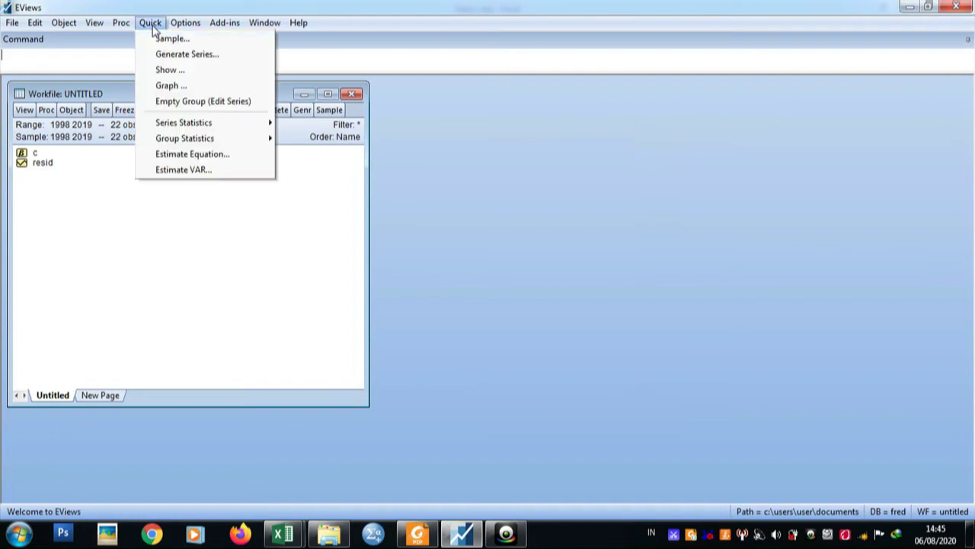
click(164, 100)
drag(283, 419, 82, 442)
drag(383, 305, 387, 185)
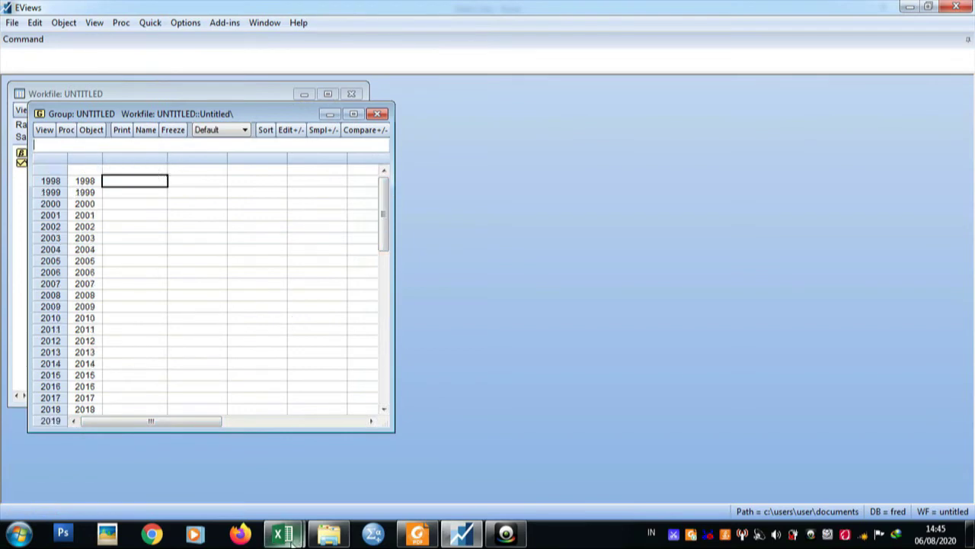
Switch to Data 1.xlsx in Excel and copy the Y, X1, X2 and X3 columns with their headings, cells E4:H26.
mouse_move(283, 534)
click(214, 473)
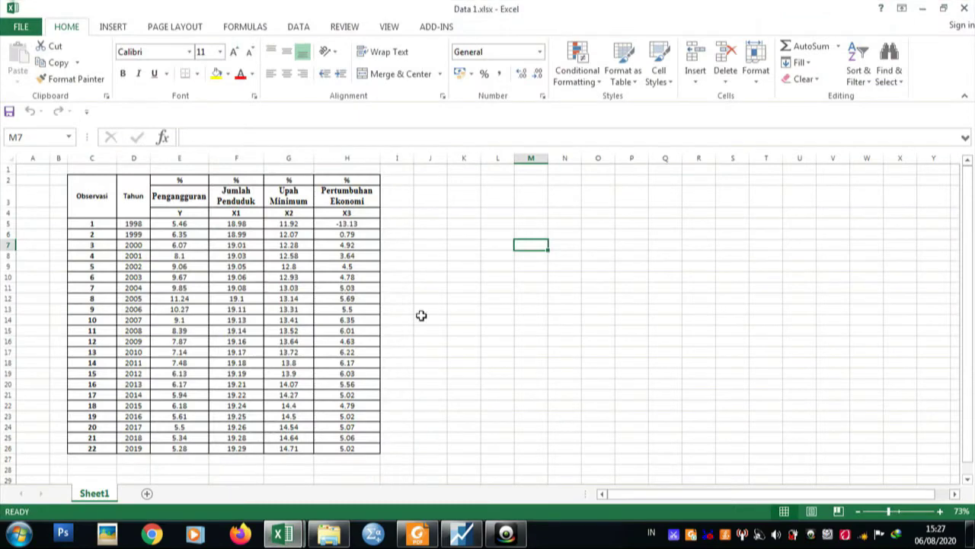
drag(178, 214, 364, 385)
drag(965, 451, 972, 263)
drag(164, 213, 347, 451)
right_click(347, 451)
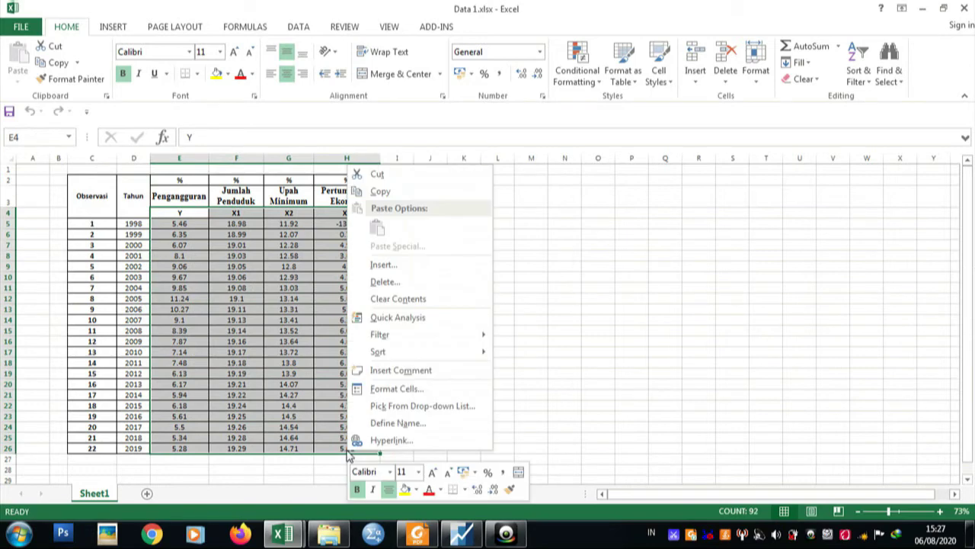
click(410, 192)
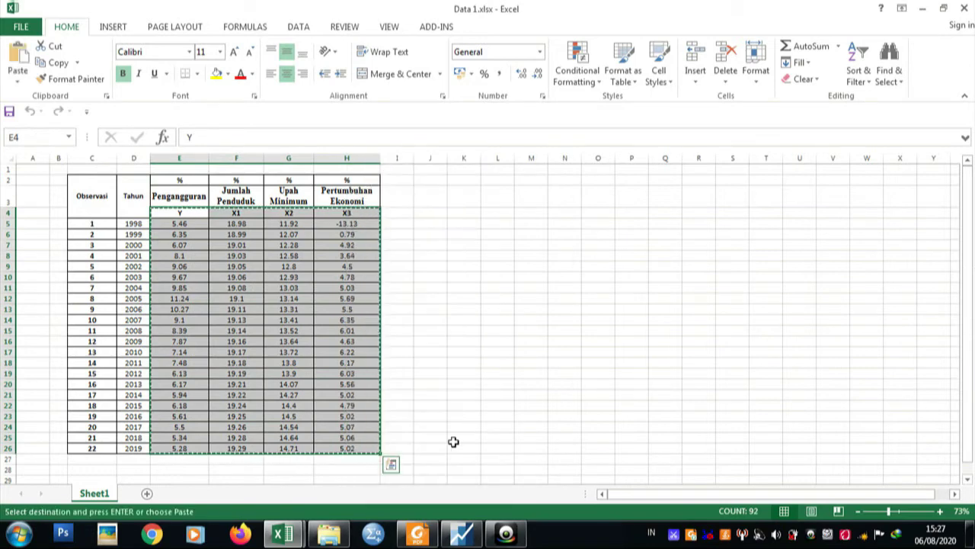
Return to EViews and paste the copied data into the empty group, starting at the name cell of the first series.
click(477, 539)
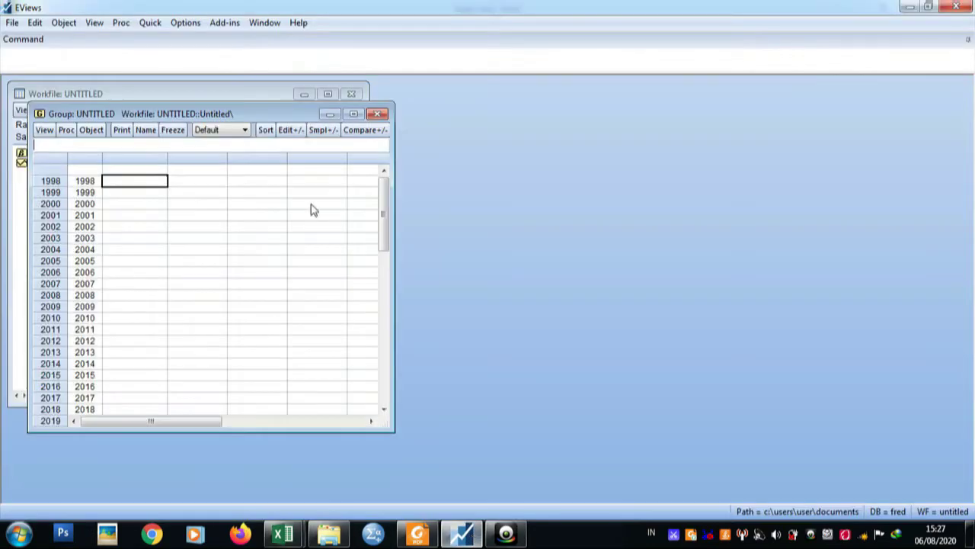
click(152, 175)
key(ctrl+v)
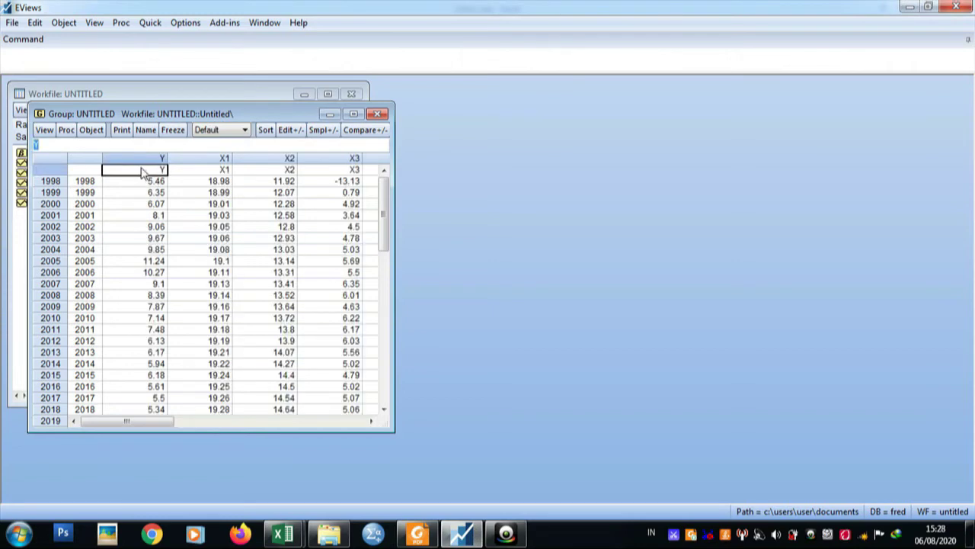
Make an equation from the group with the specification y c x1 x2 x3 and estimate it by Least Squares over 1998 2019.
click(67, 131)
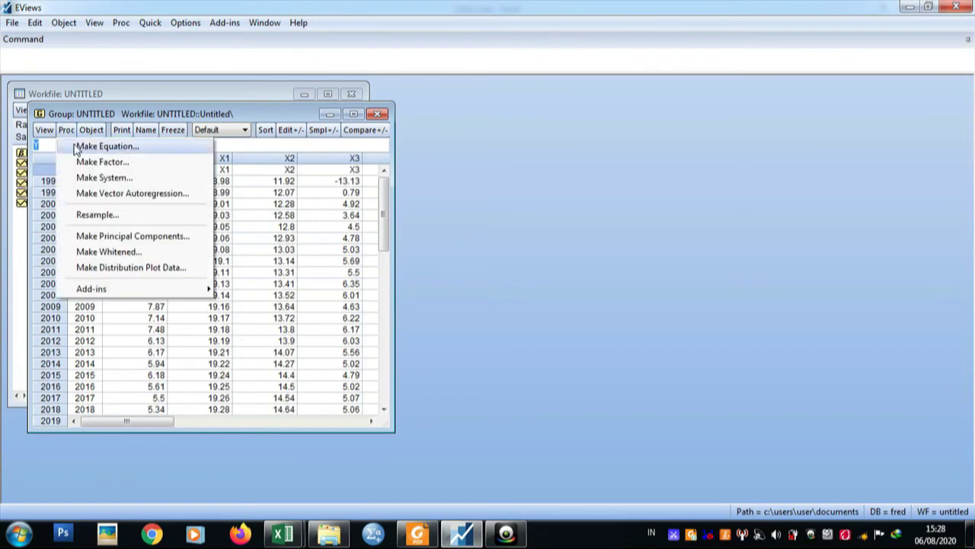
click(106, 146)
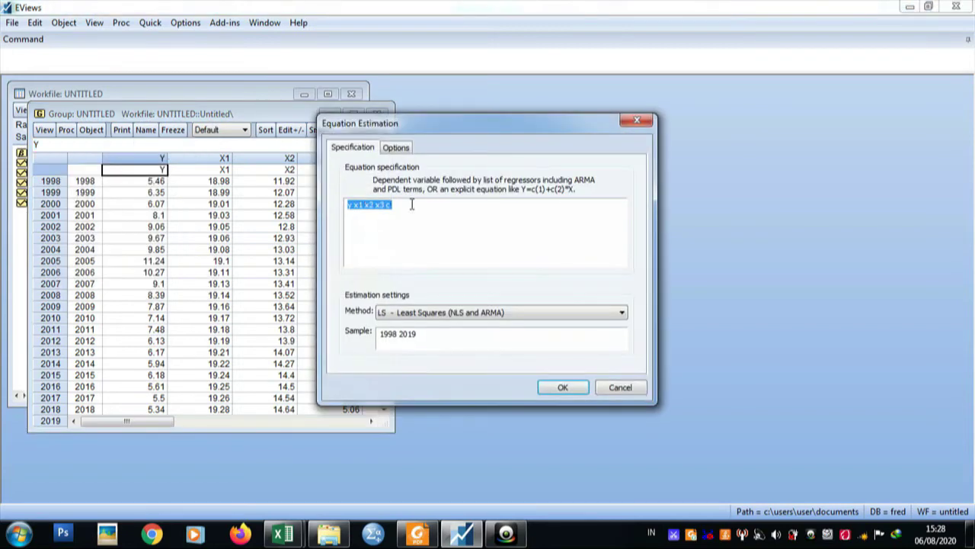
click(414, 206)
key(BackSpace)
key(BackSpace)
click(354, 206)
text(c)
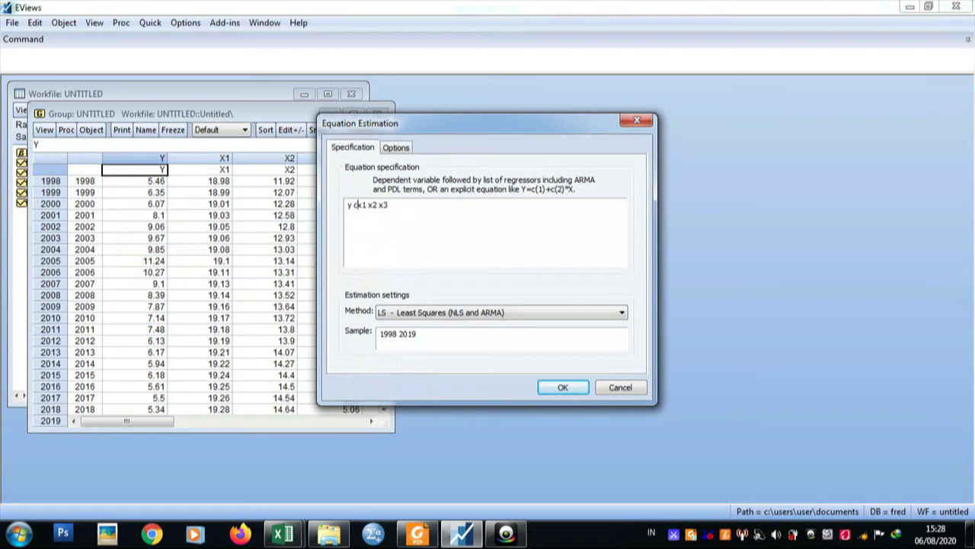
click(554, 387)
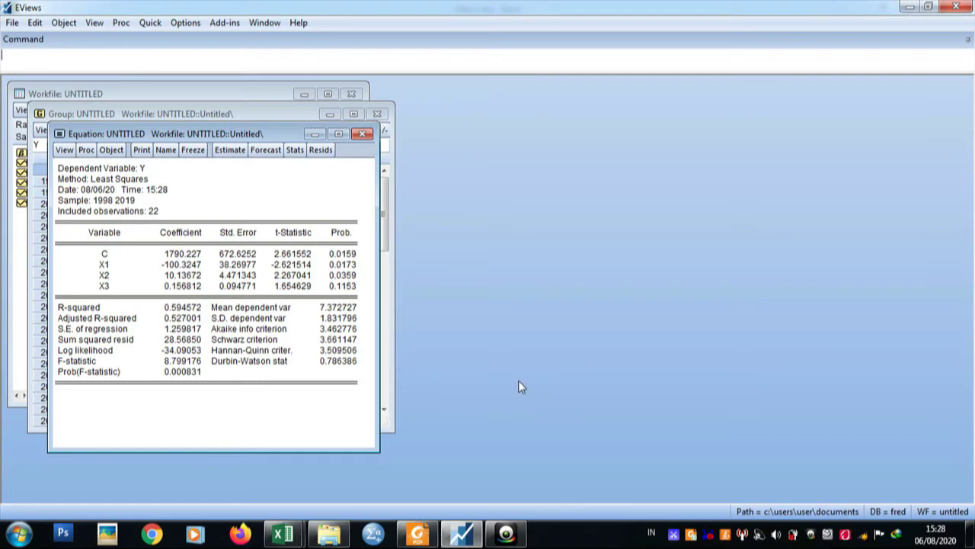
Mark the Durbin-Watson stat in the regression output and open a blank Notepad document.
click(230, 364)
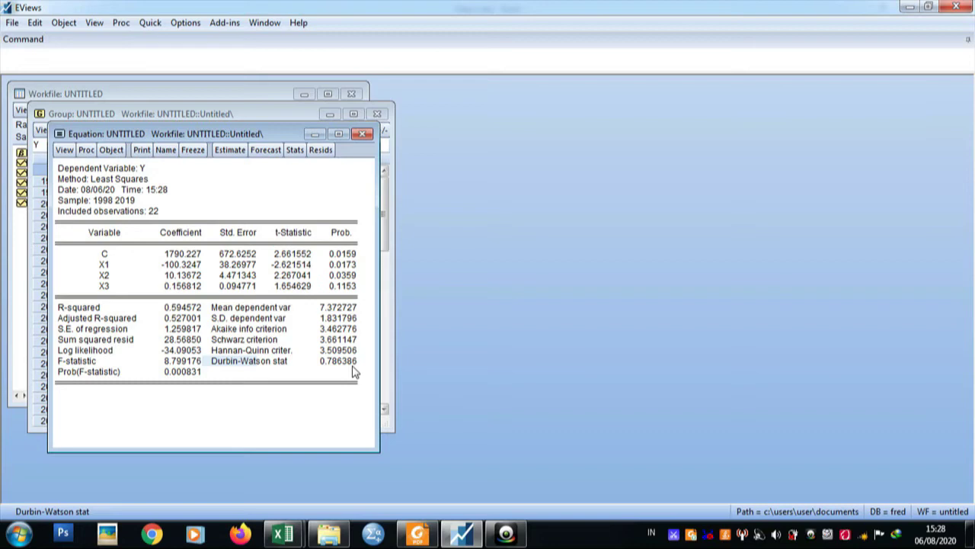
click(19, 534)
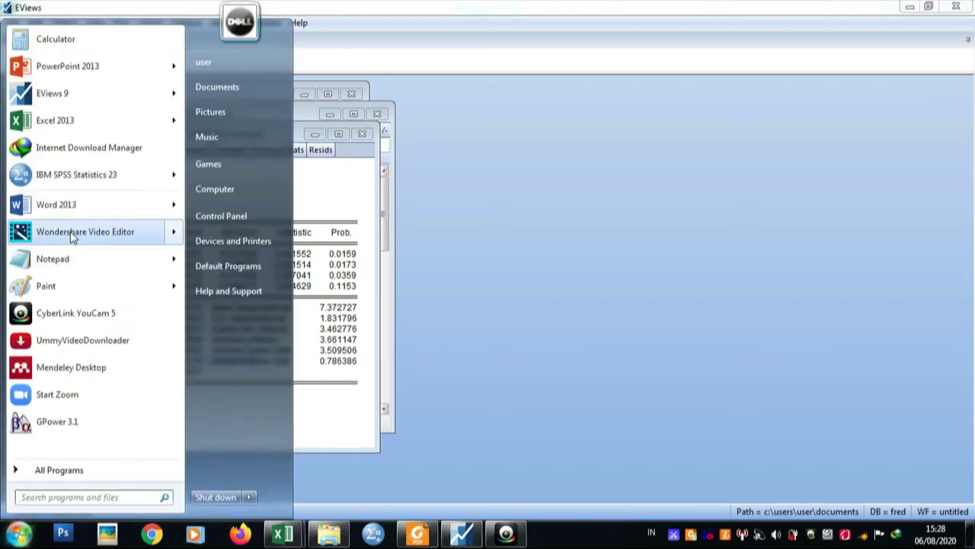
click(47, 259)
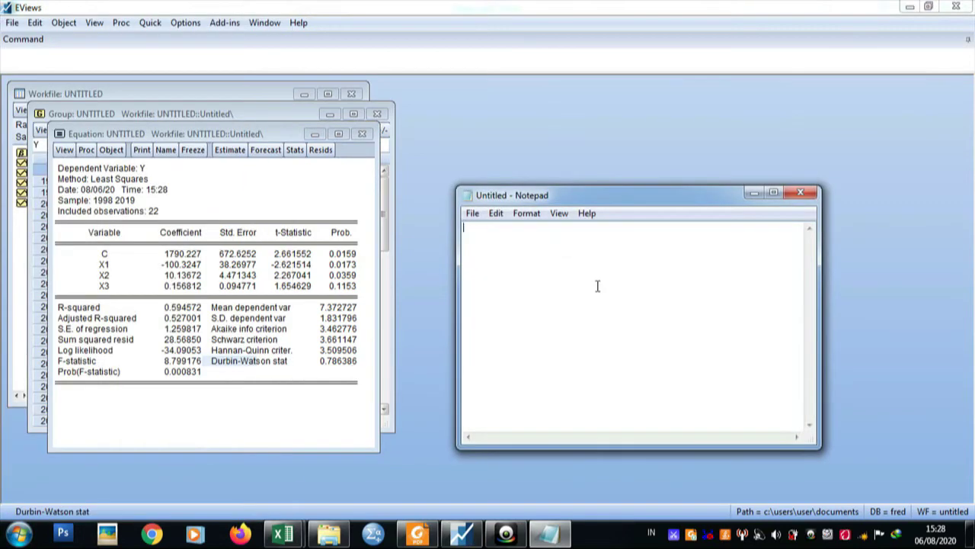
Write the criterion "-2 < dw < 2" in Notepad, with "-2 < 0.786386 < 2" on the line below.
text(-2 < dw < 2)
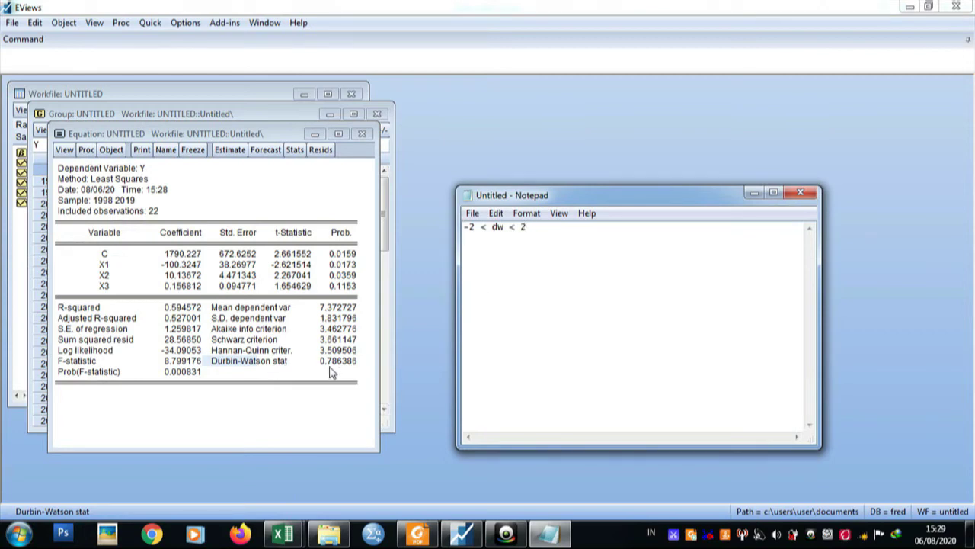
click(567, 301)
text(-2)
text(< 0.786386 < 2)
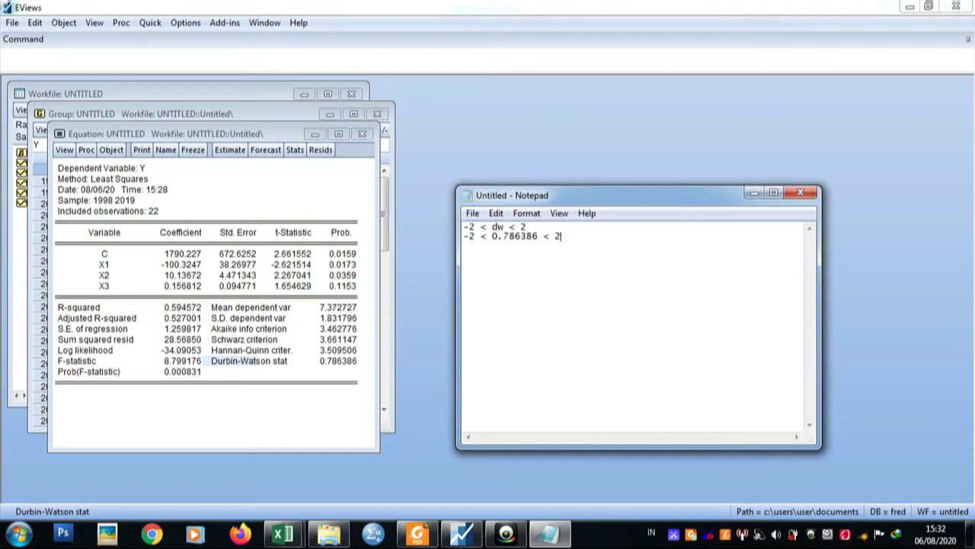
Delete both Durbin-Watson criterion lines from the Notepad document.
key(BackSpace)
key(BackSpace)
key(BackSpace)
key(BackSpace)
key(BackSpace)
key(BackSpace)
key(BackSpace)
key(BackSpace)
key(BackSpace)
key(BackSpace)
key(BackSpace)
key(BackSpace)
key(BackSpace)
key(BackSpace)
key(BackSpace)
key(BackSpace)
key(BackSpace)
key(BackSpace)
key(BackSpace)
key(BackSpace)
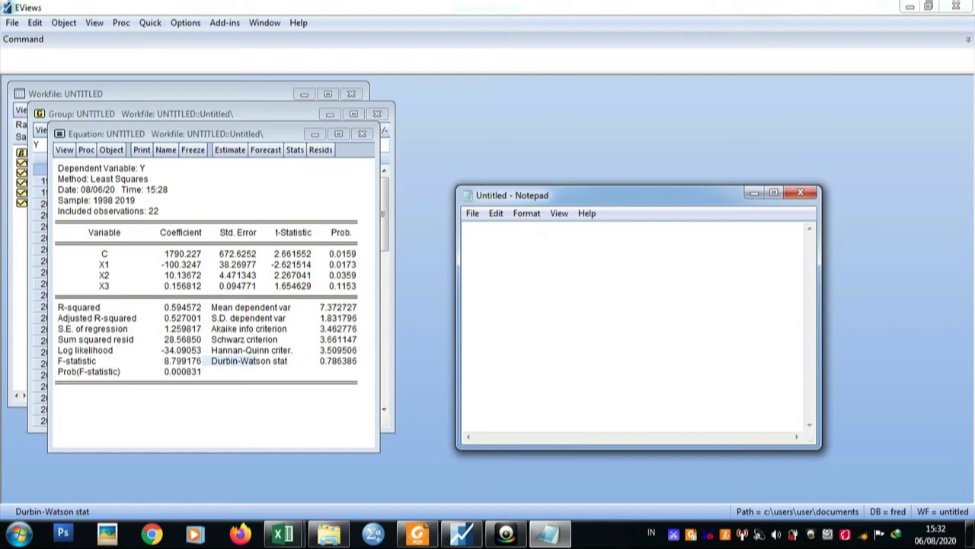
Write "Durbin watson stat 0.786386" as the first line of the note.
key(Caps_Lock)
text(D)
key(Caps_Lock)
text(u)
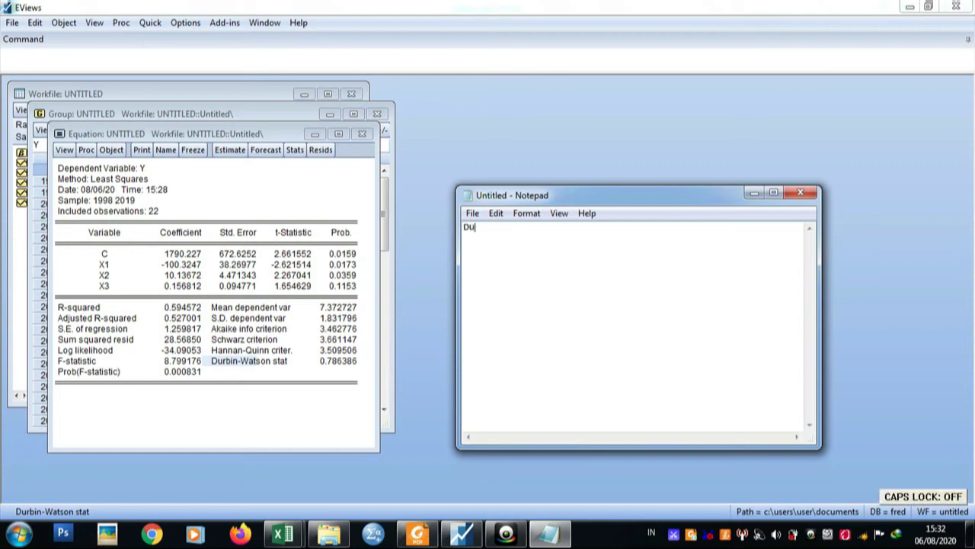
text(rbin wat)
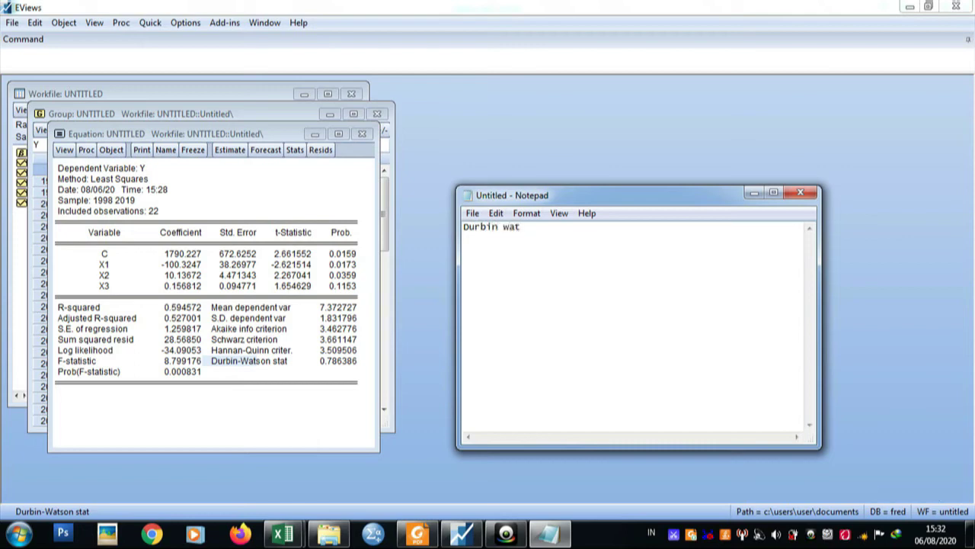
text(son stat 0.786386)
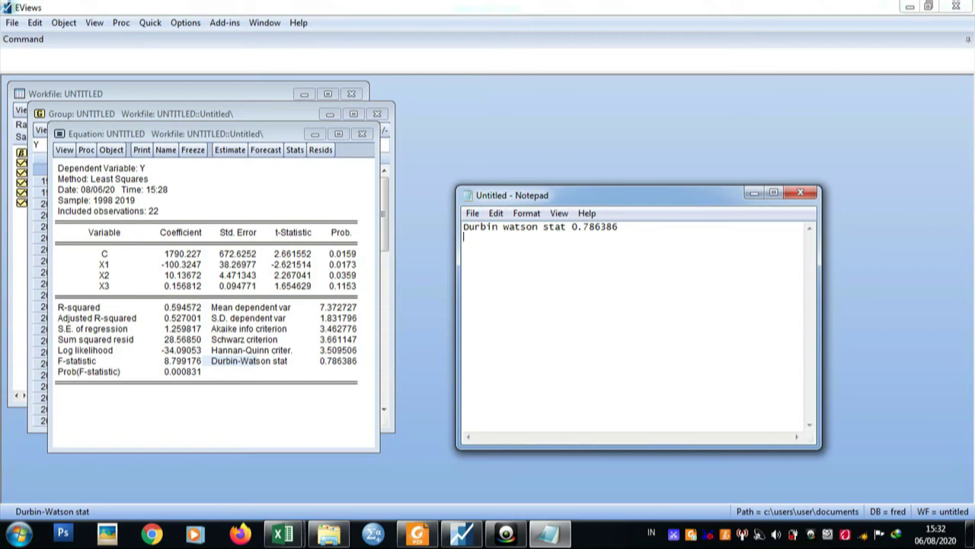
Add a second line to the note reading "Total observasi : 22 tahun".
key(Caps_Lock)
text(T)
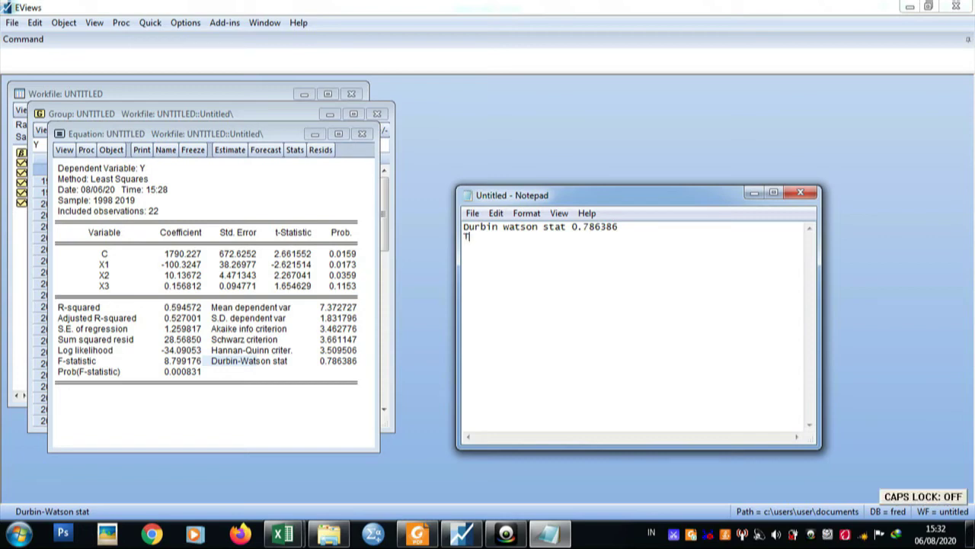
text(otal obs)
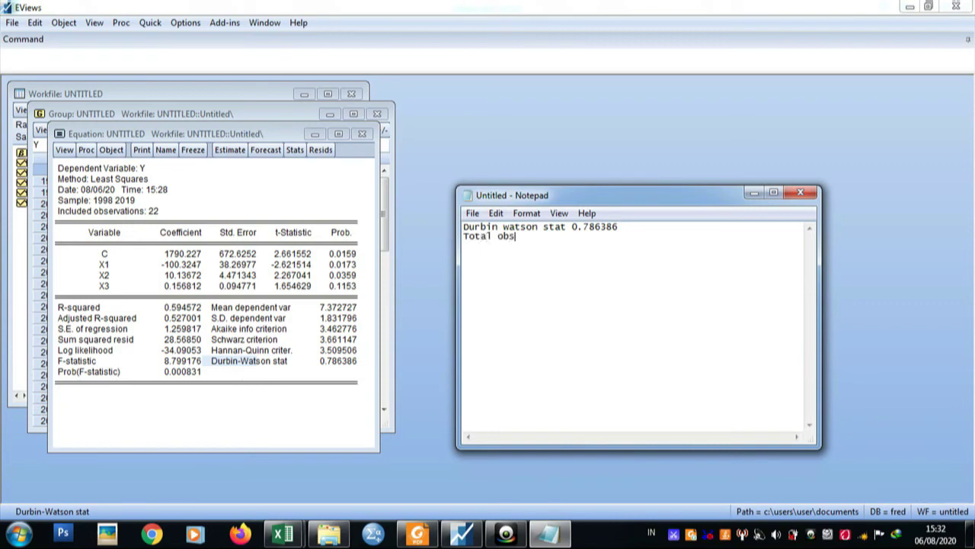
text(ervasi : 22 tahun)
key(Return)
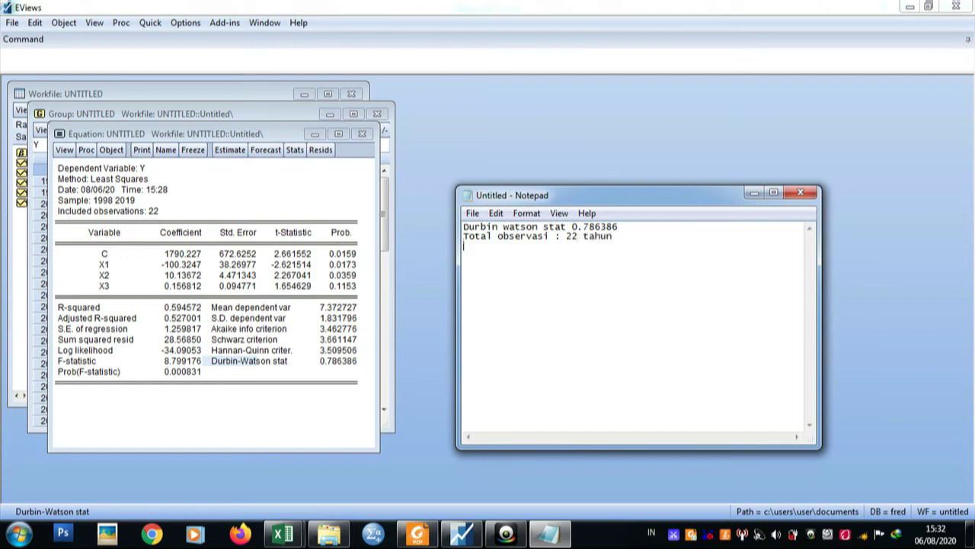
Add a third line to the note with the label "K (jumlah var independen) :".
key(Caps_Lock)
text(K)
key(Caps_Lock)
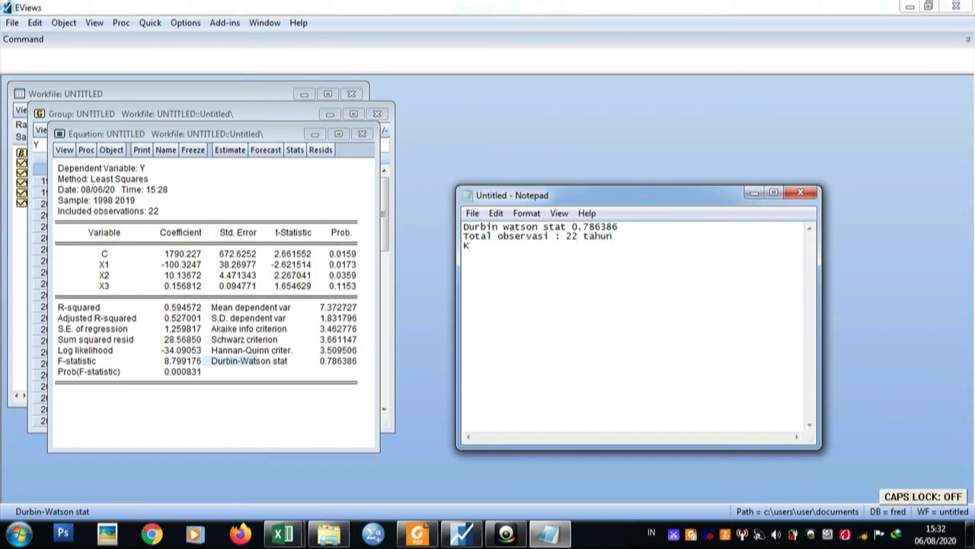
text((ju)
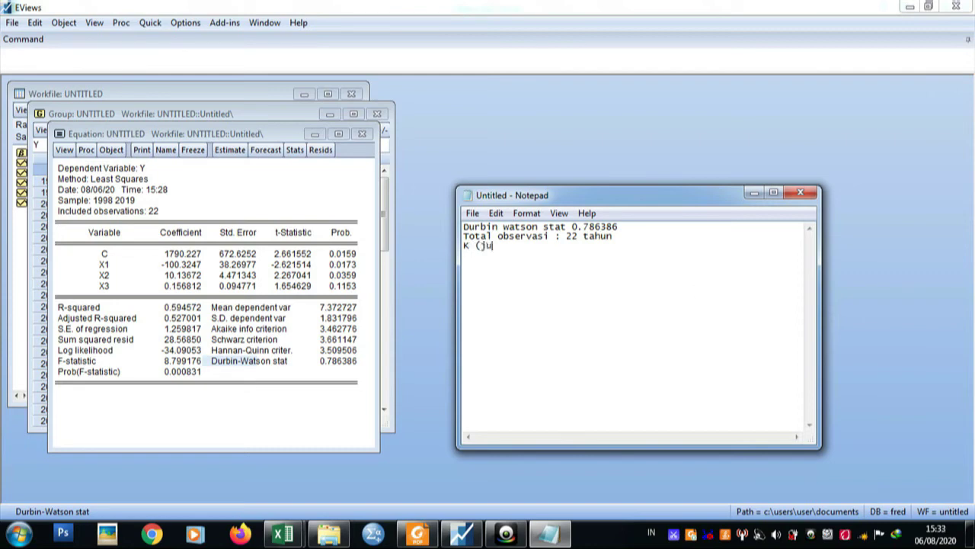
text(mlah var indepentden)
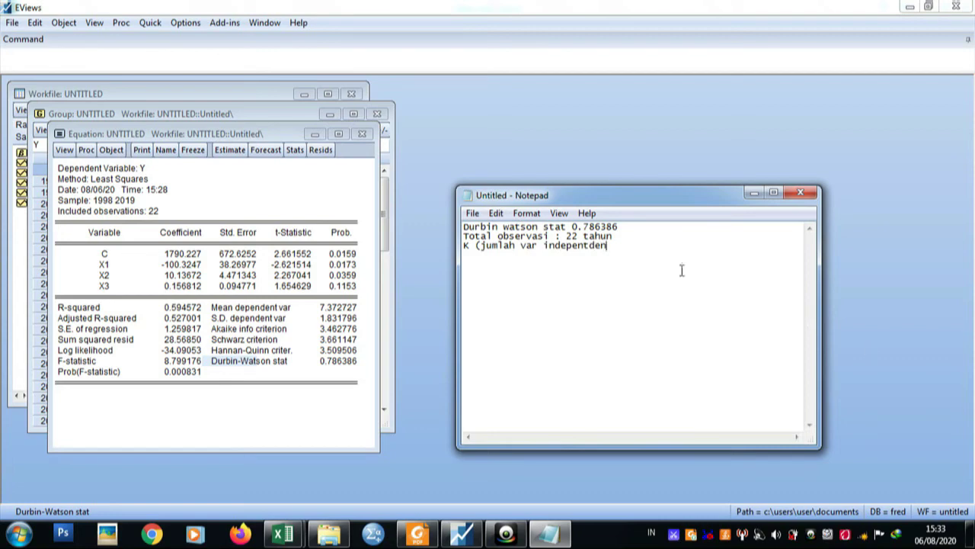
click(592, 253)
key(BackSpace)
click(607, 246)
text() :)
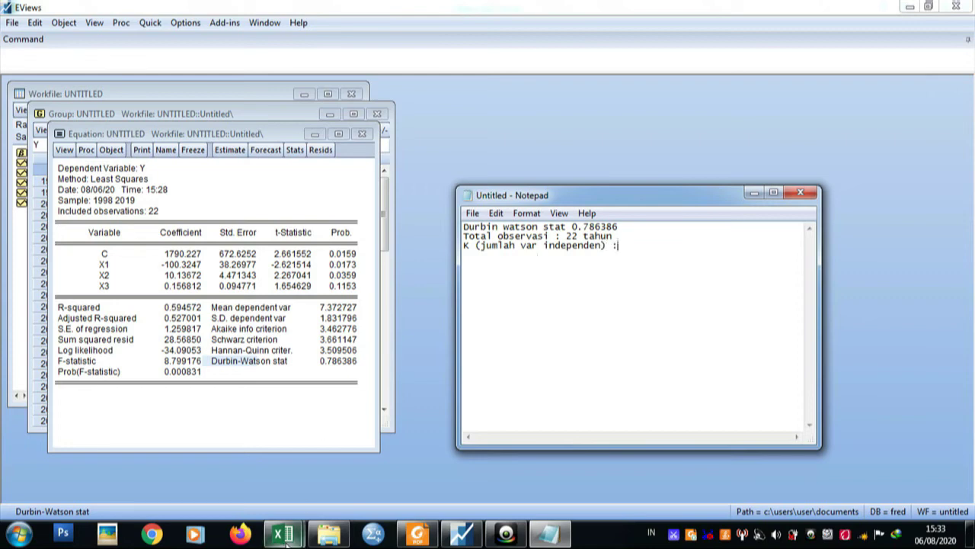
Check the independent variables in the Data 1.xlsx workbook in Excel, and enter 3 as the K value in the Notepad note.
mouse_move(284, 533)
mouse_move(214, 460)
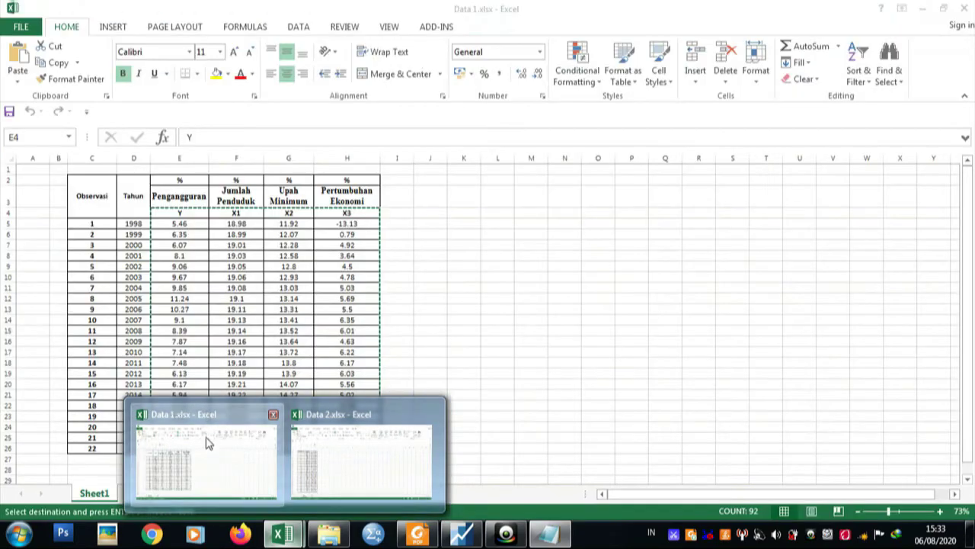
click(207, 443)
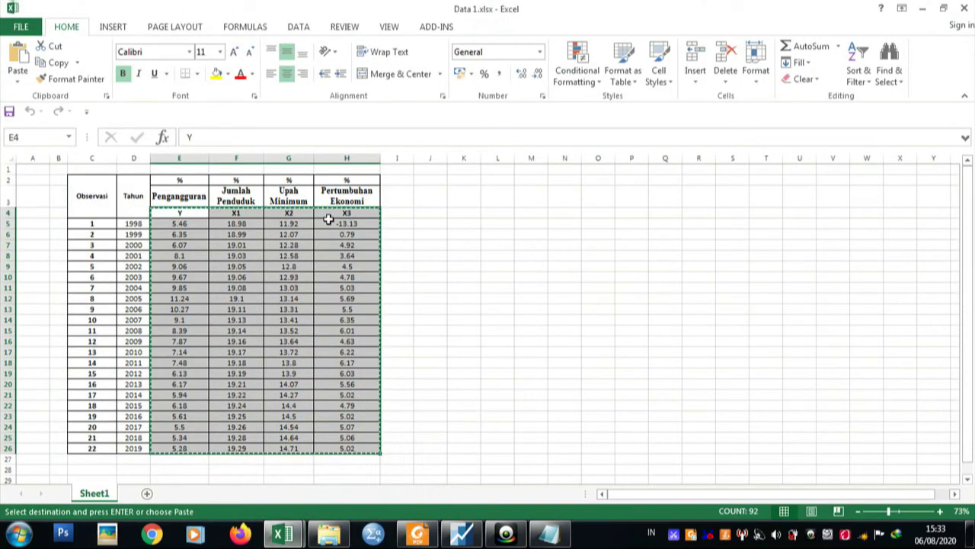
click(460, 532)
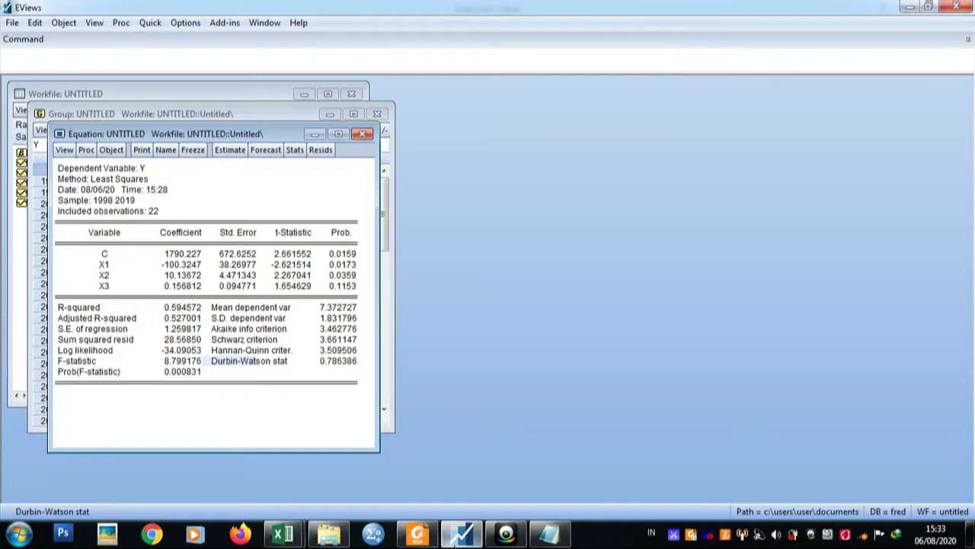
click(548, 532)
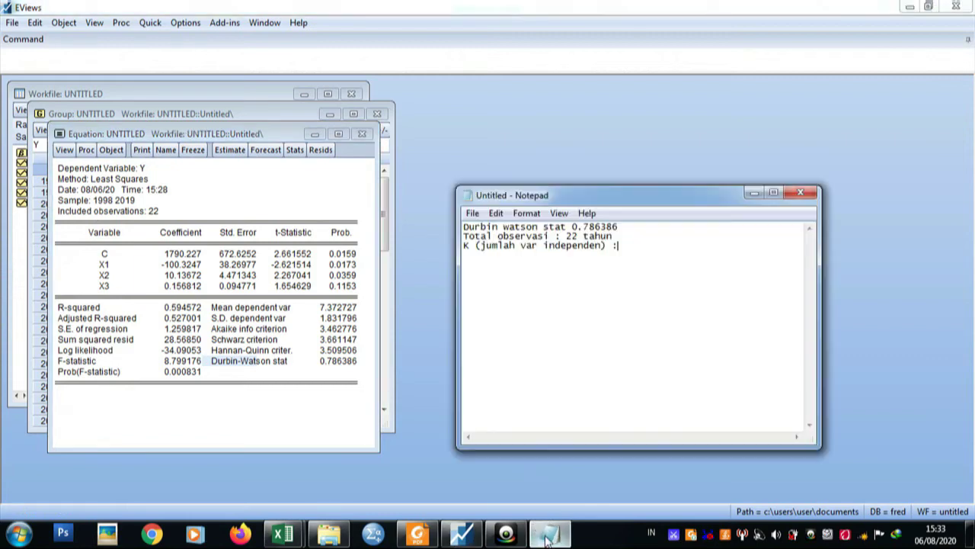
text(3)
key(Return)
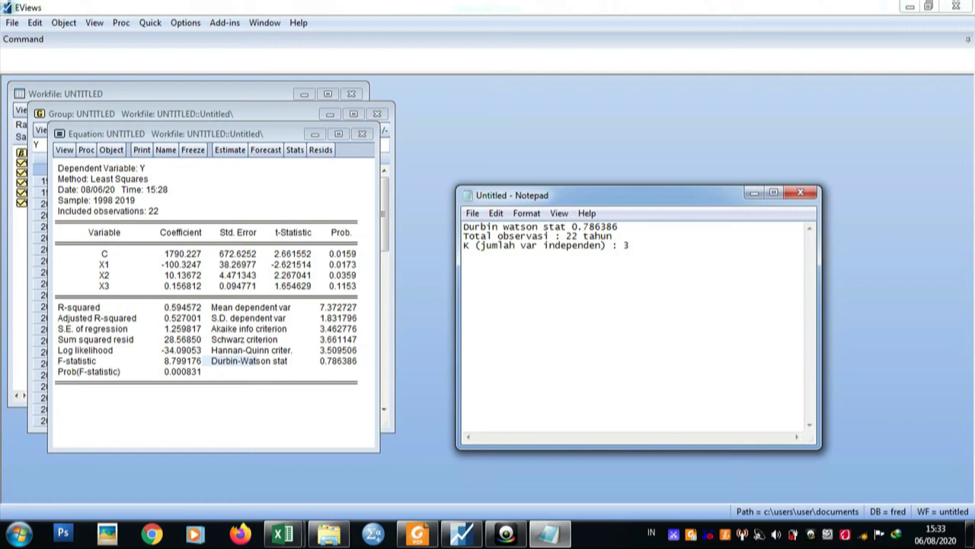
Add four label lines below the K line: "DL :", "DU :", "4-DL :" and "4-DU :".
key(Caps_Lock)
text(DL)
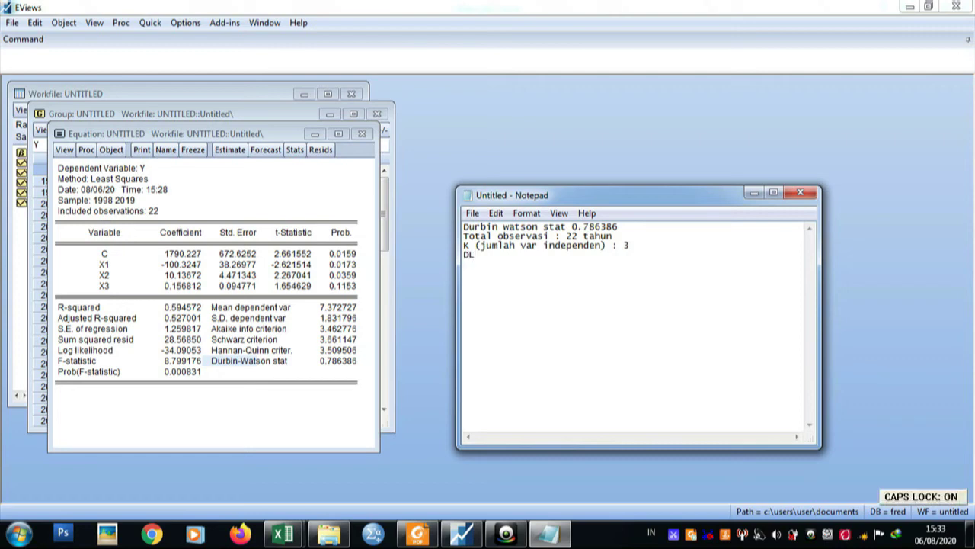
text( :)
key(Return)
text(D)
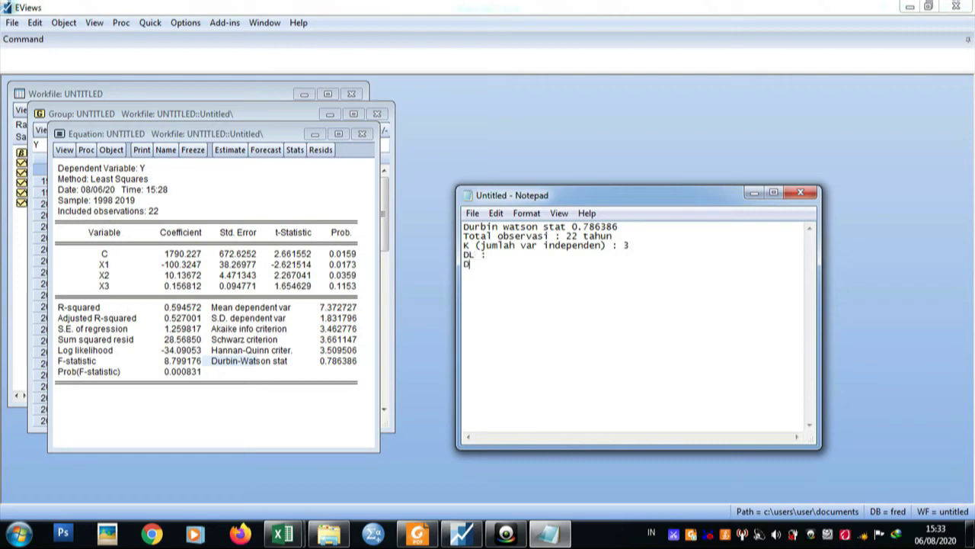
text(U :)
key(Return)
text(4-DL :)
key(Return)
text(4-)
Switch to the Tabel Durbin Watson 5% PDF in Foxit Reader and highlight the k=3 column heading on page 2.
click(418, 535)
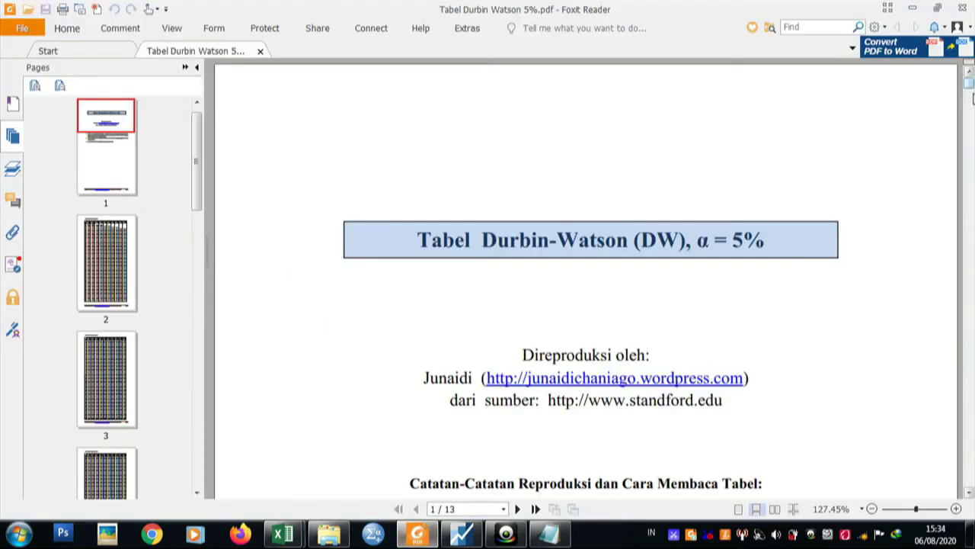
drag(970, 85, 970, 117)
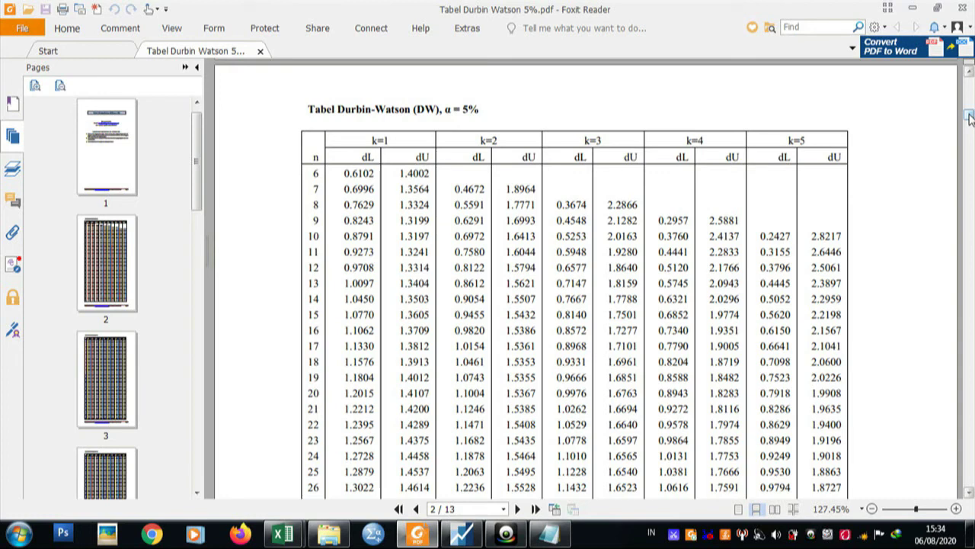
scroll(970, 117, down, 2)
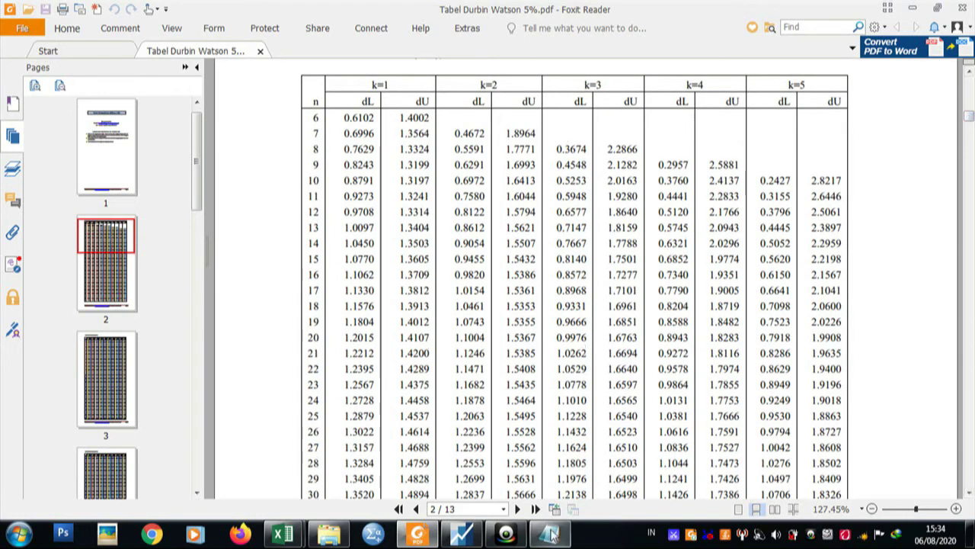
click(550, 533)
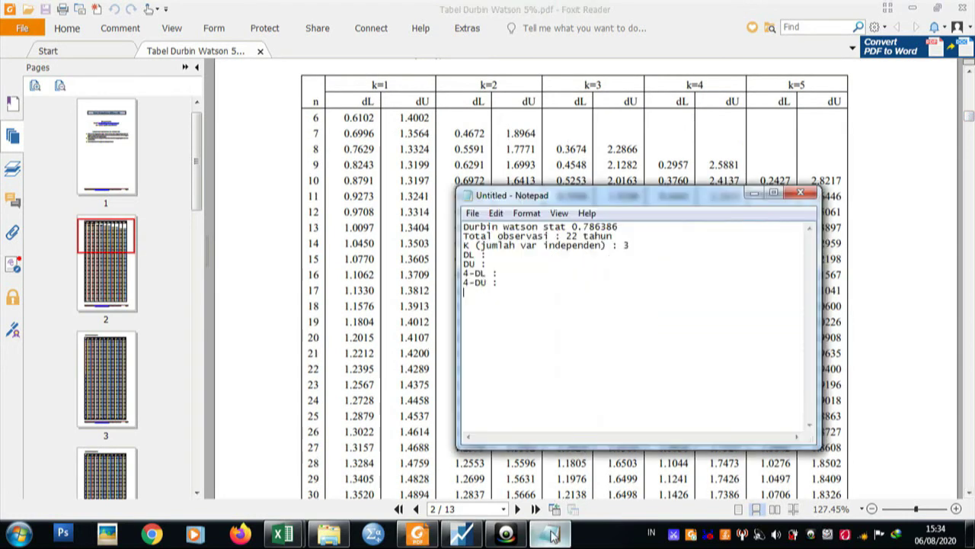
click(570, 90)
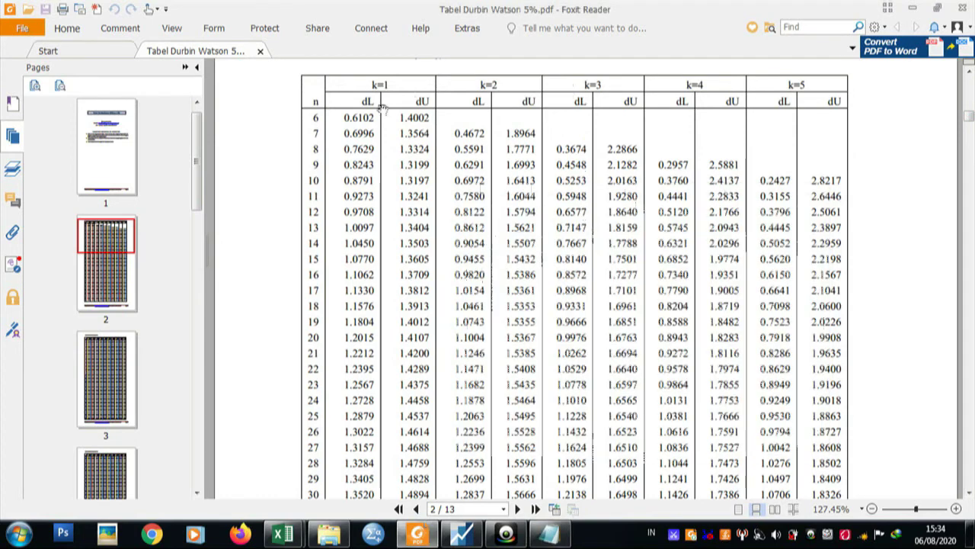
drag(582, 84, 614, 85)
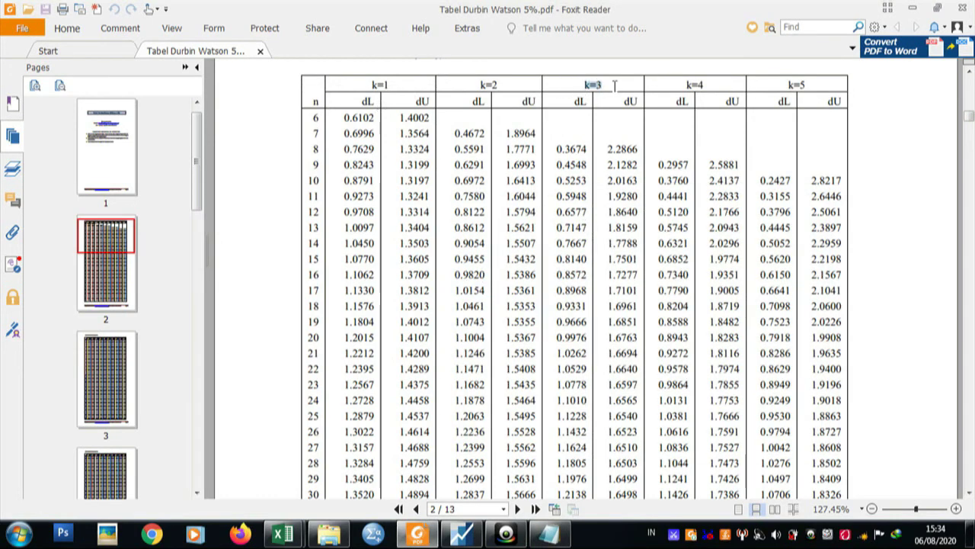
Check the observation count in the note, and highlight the k=3 dL and dU values for n = 22 in the PDF table.
click(550, 534)
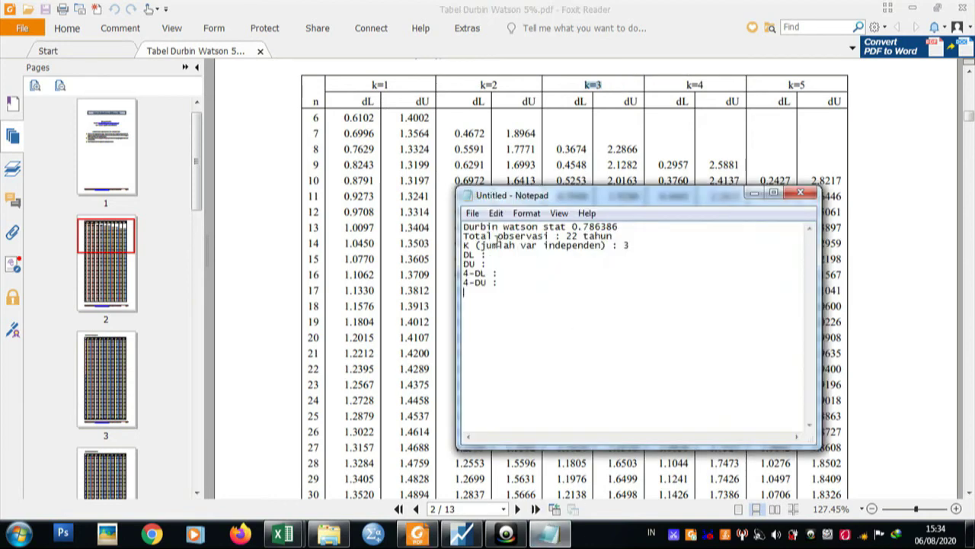
drag(566, 236, 615, 241)
click(590, 145)
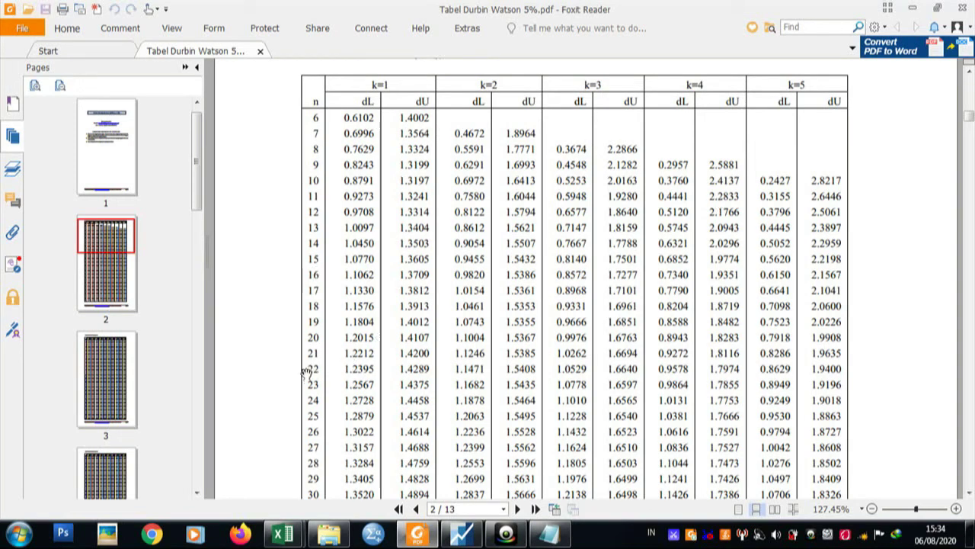
drag(308, 369, 322, 369)
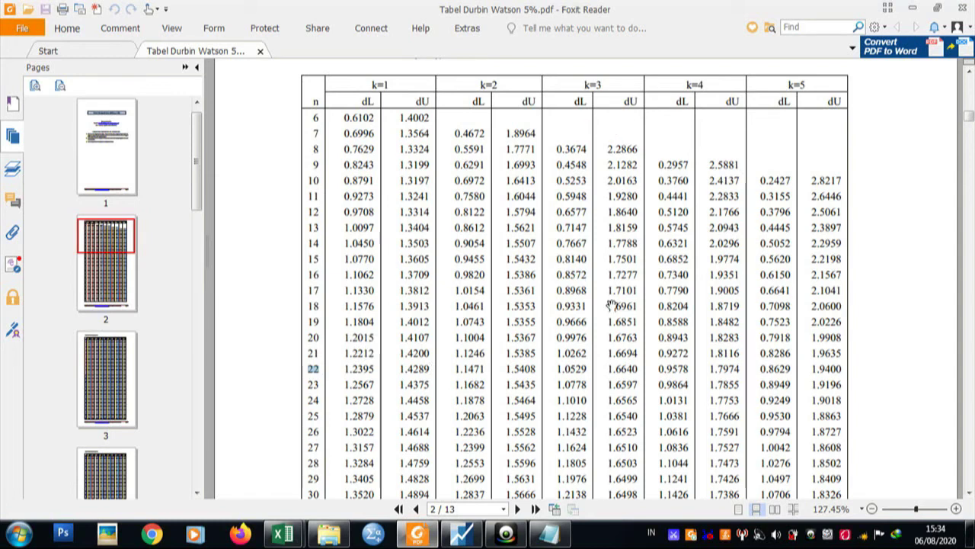
drag(560, 369, 641, 372)
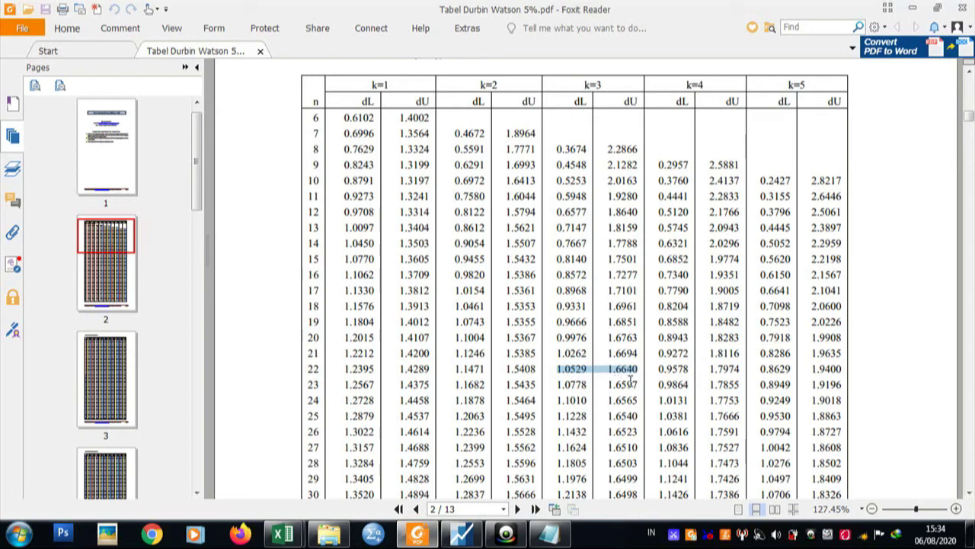
Move the Notepad window clear of the highlighted table values, and enter 1.0529 for DL and 1.6640 for DU in the note.
click(549, 533)
drag(576, 201, 275, 171)
click(229, 240)
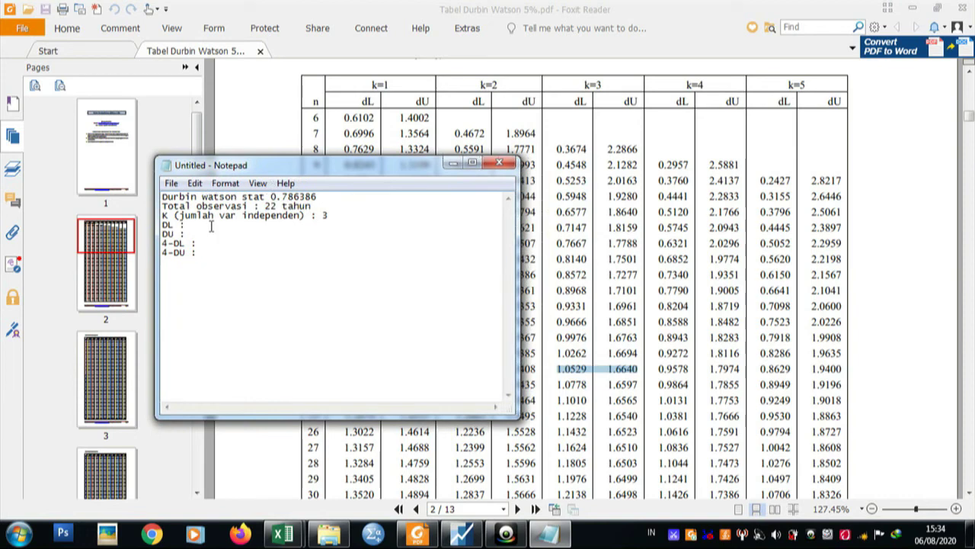
text(1)
text(.0529 DU :)
text(1)
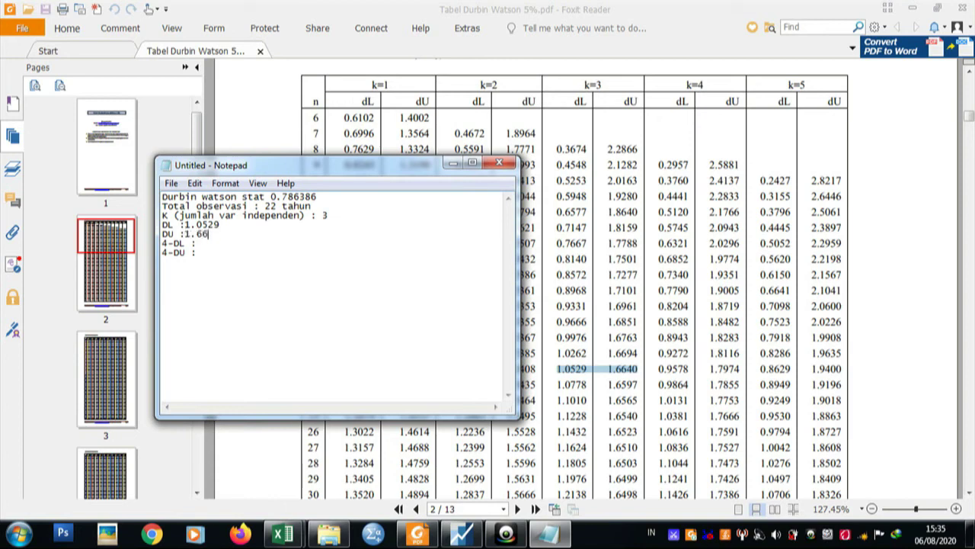
click(193, 251)
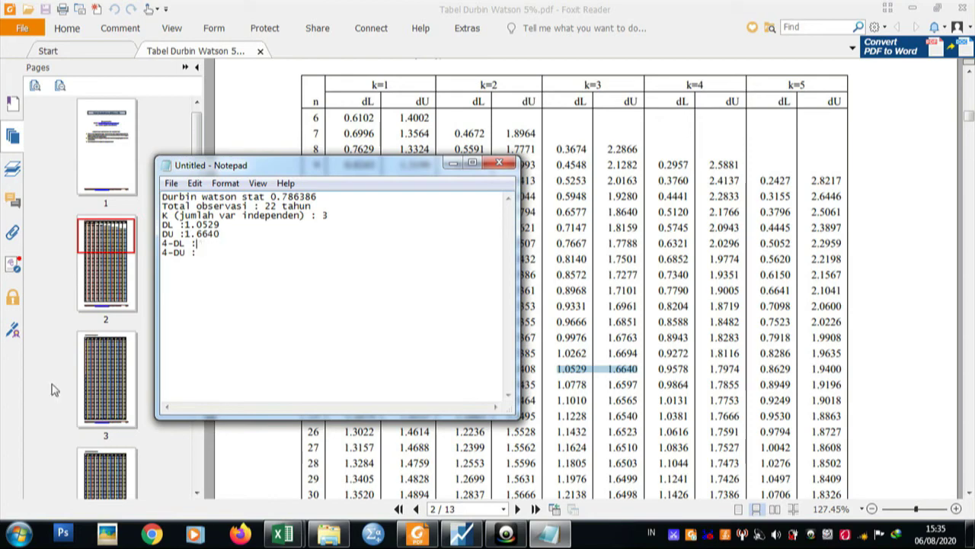
click(19, 534)
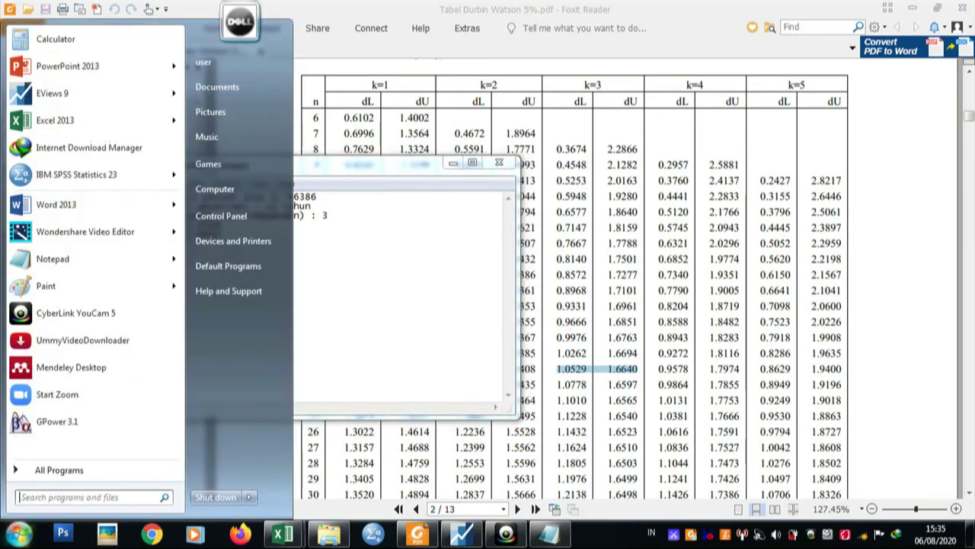
click(44, 283)
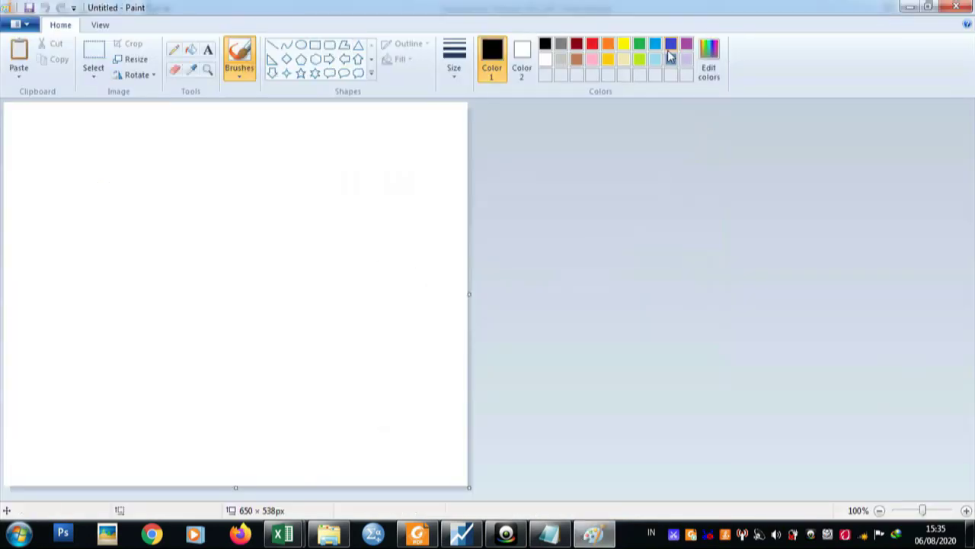
click(956, 7)
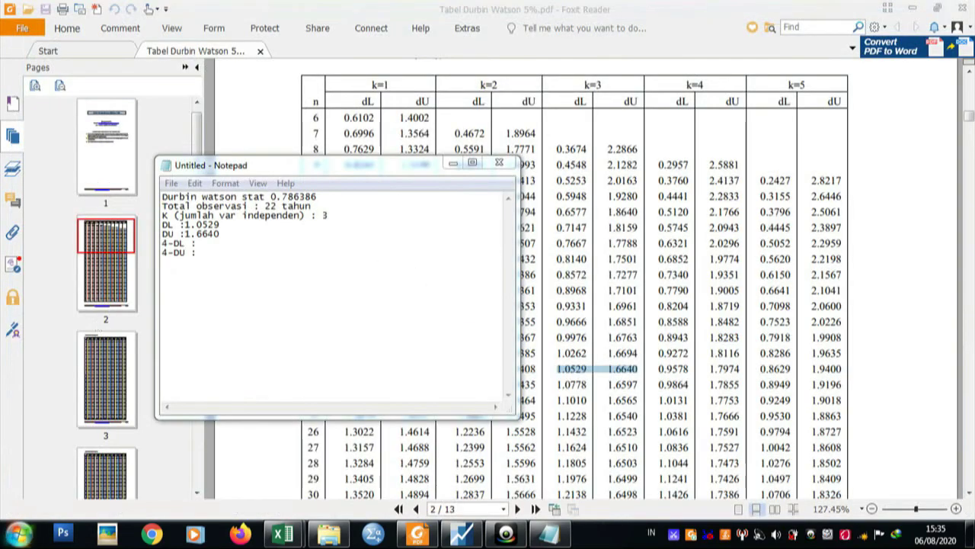
Open the Windows Calculator alongside the note and the Durbin-Watson table.
click(19, 533)
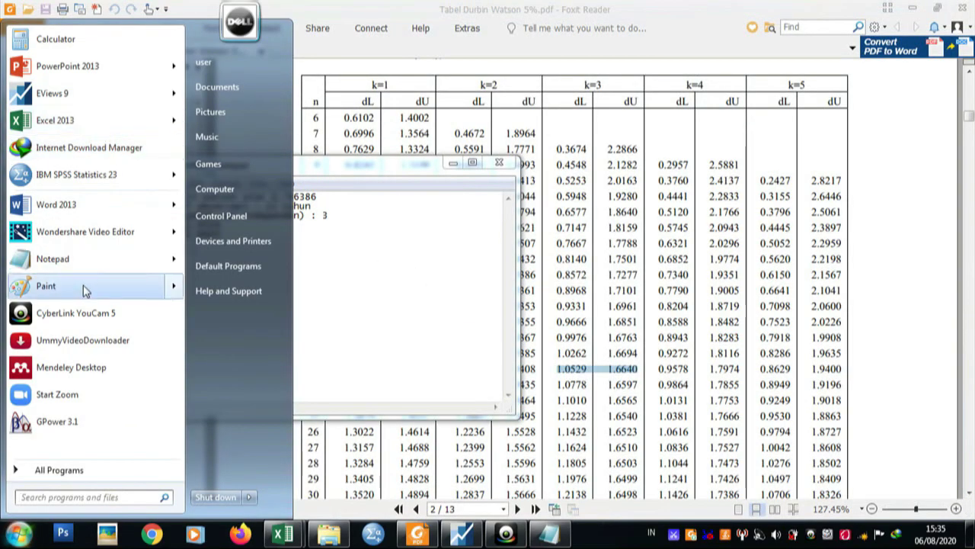
click(61, 38)
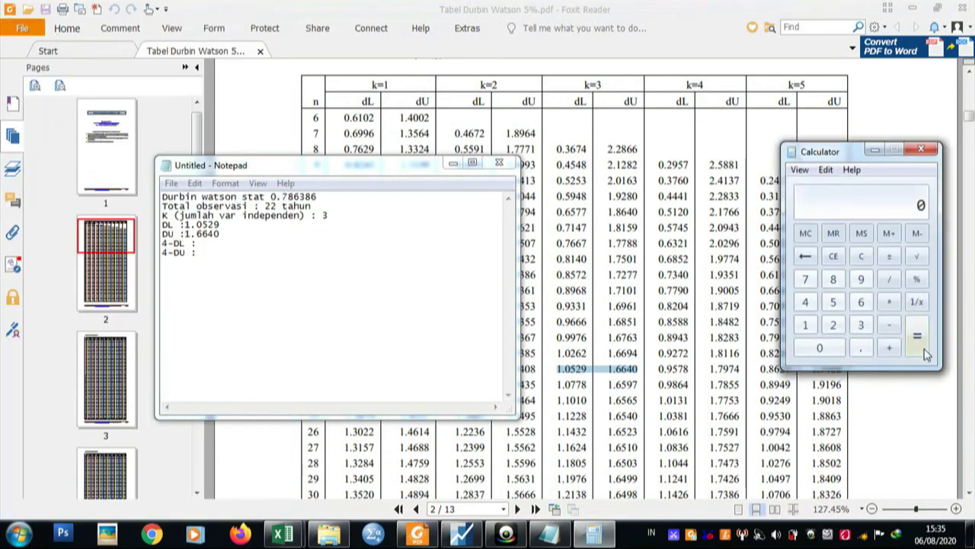